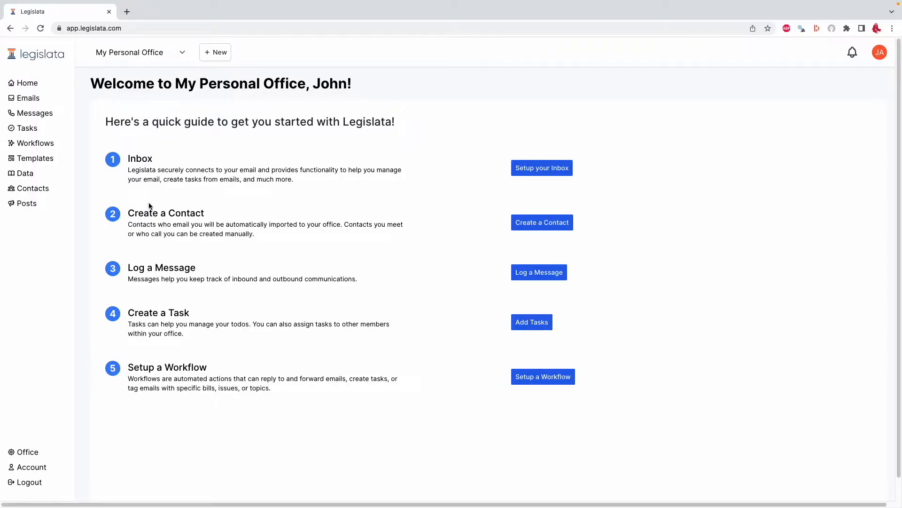
Start a new post in the personal office and title it "Meeting with Franklin over Declaration".
left_click(25, 206)
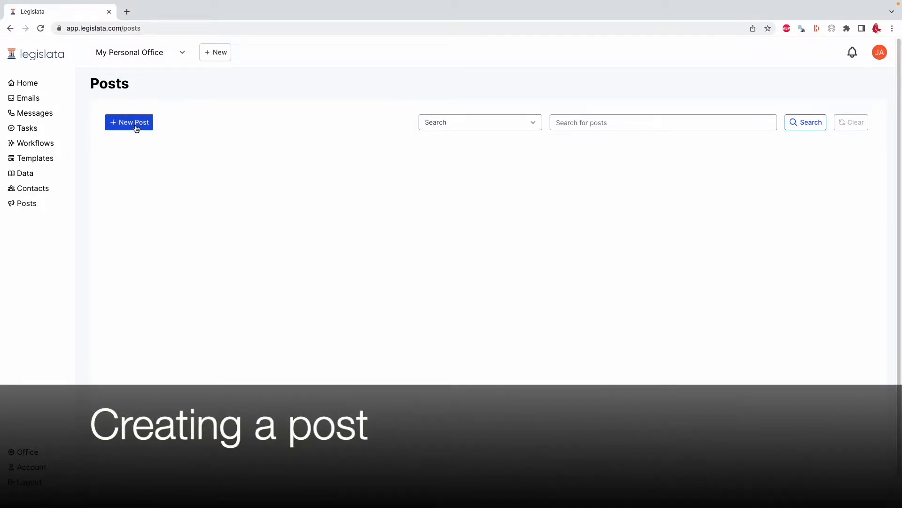
left_click(136, 129)
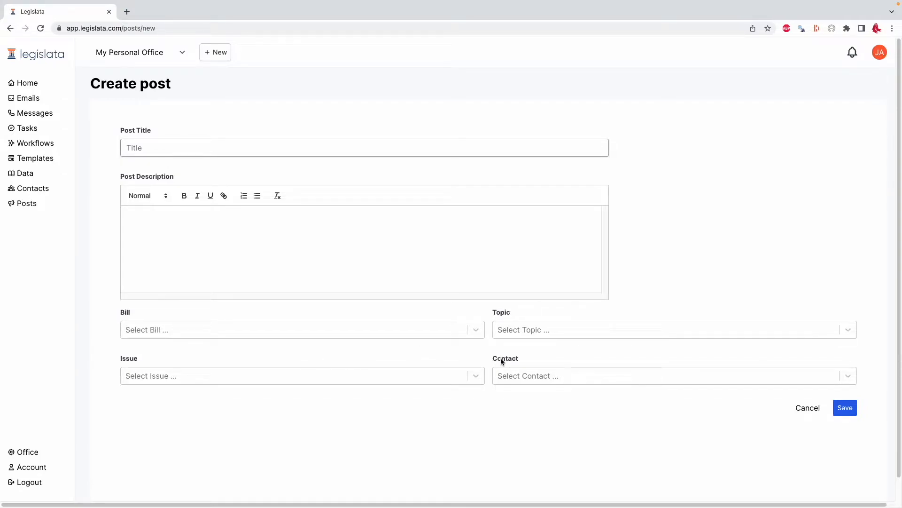
left_click(252, 148)
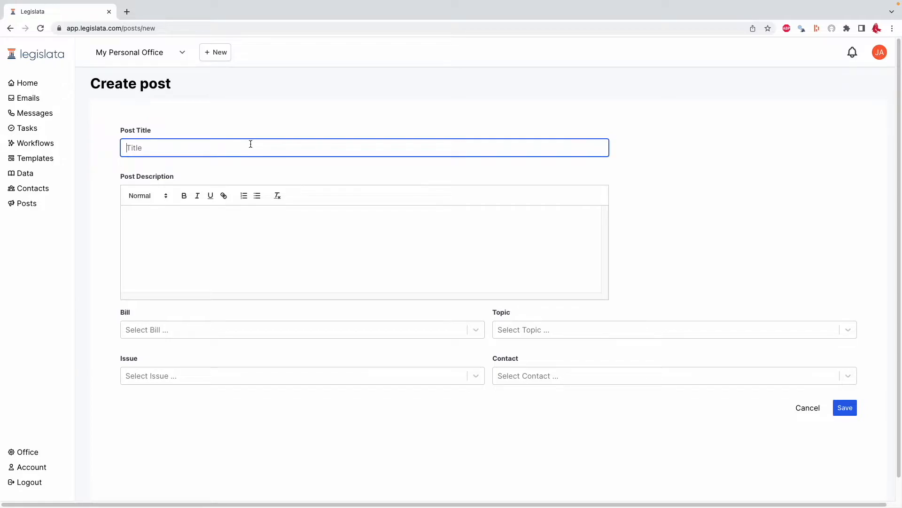
type("Meeting with Franklin over Declaration")
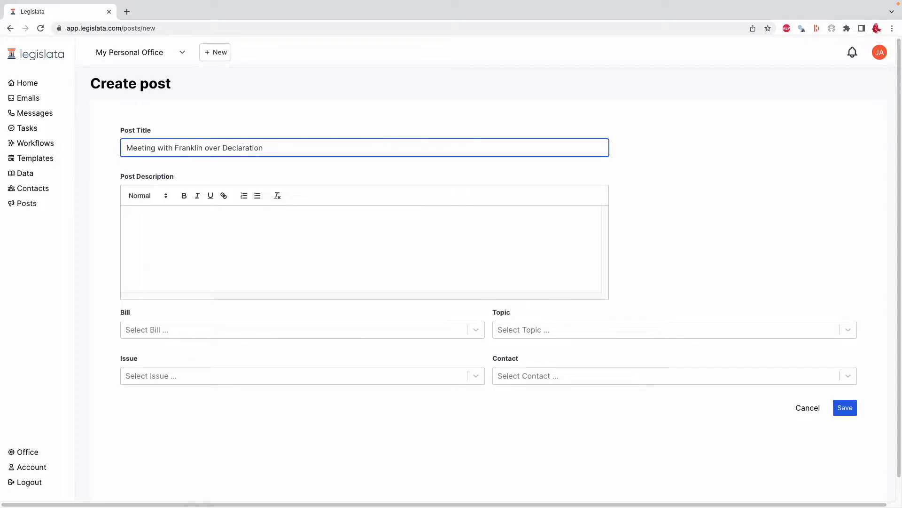
Enter "Great meeting. Wants it to be shorter." as the description of the Franklin meeting post.
left_click(273, 237)
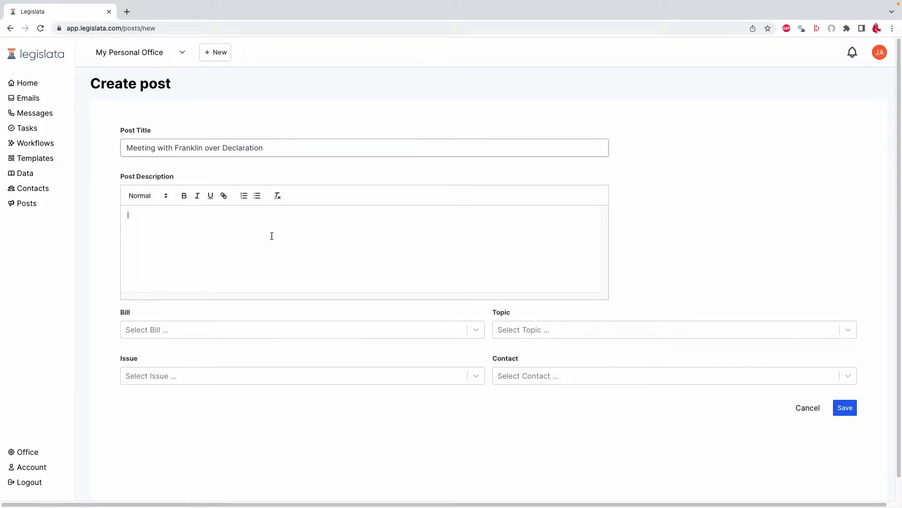
type("G")
key("BackSpace")
type("Great meeting. Wants it to be shorter.")
Search the post's bill options for "h123" and leave the bill unselected.
left_click(336, 330)
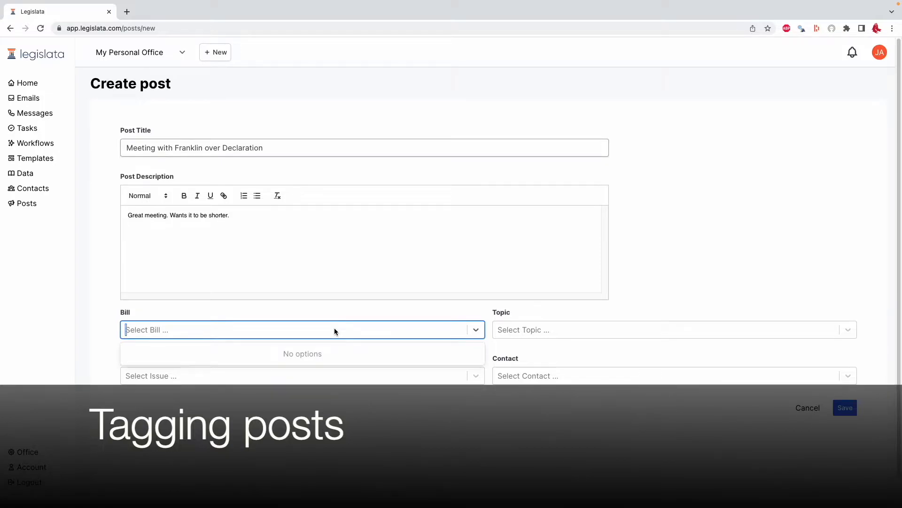
type("h123")
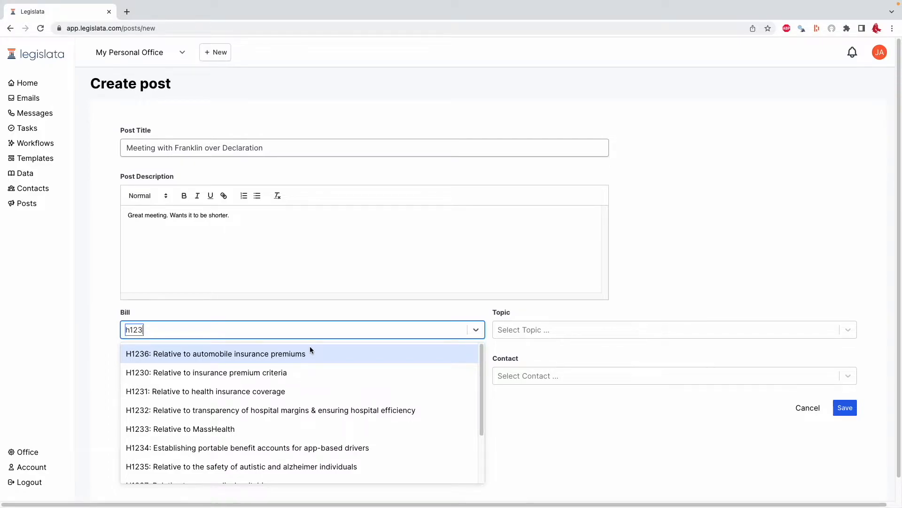
left_click(194, 308)
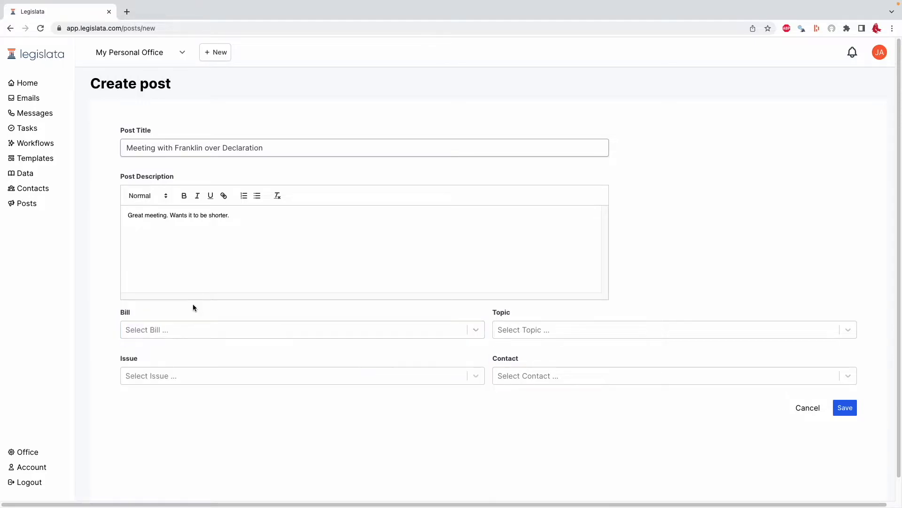
Create a new topic tag named "Declaration of Independence" for the post.
left_click(535, 330)
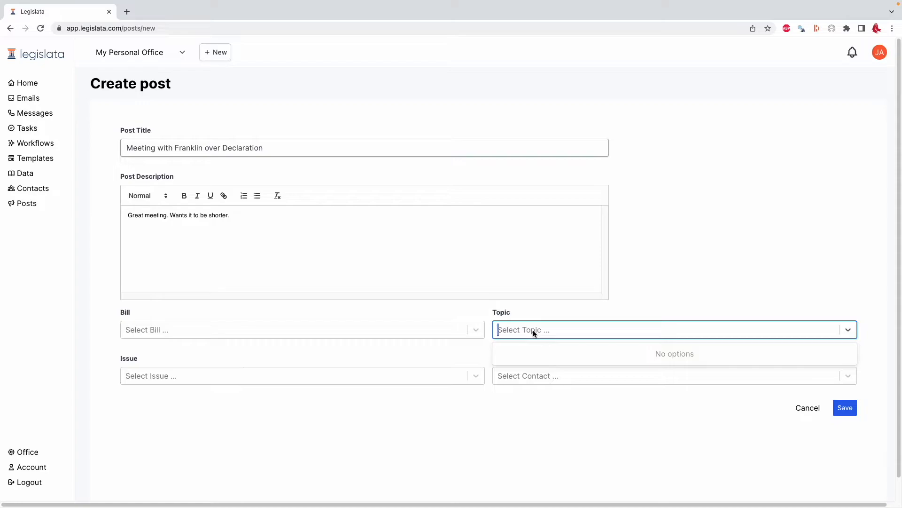
type("Declaration")
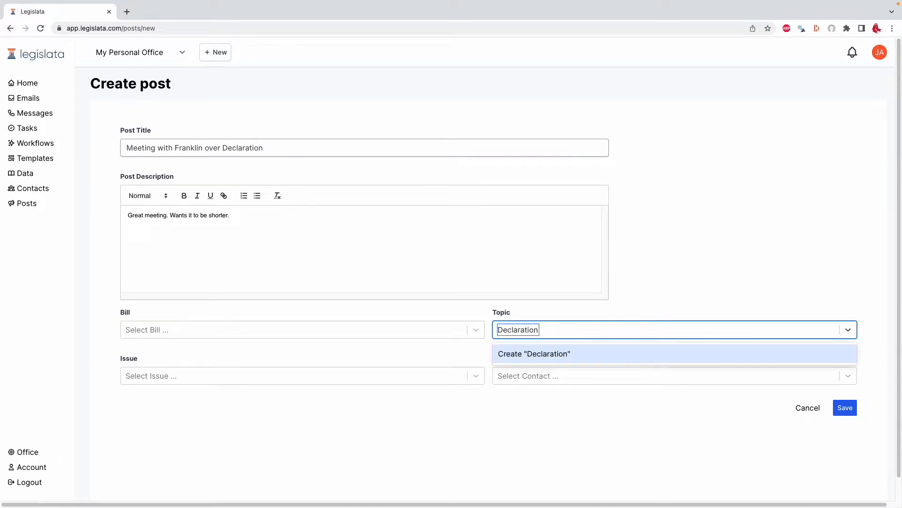
type(" of Independence")
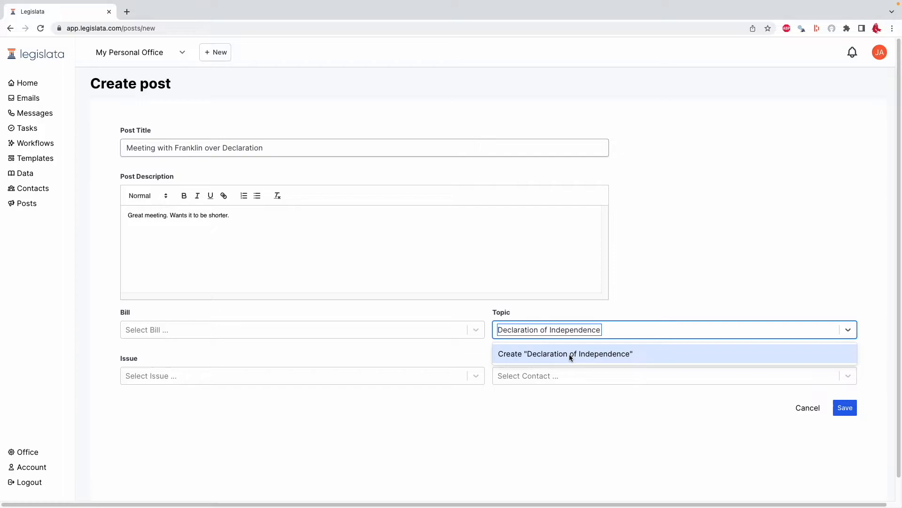
left_click(569, 354)
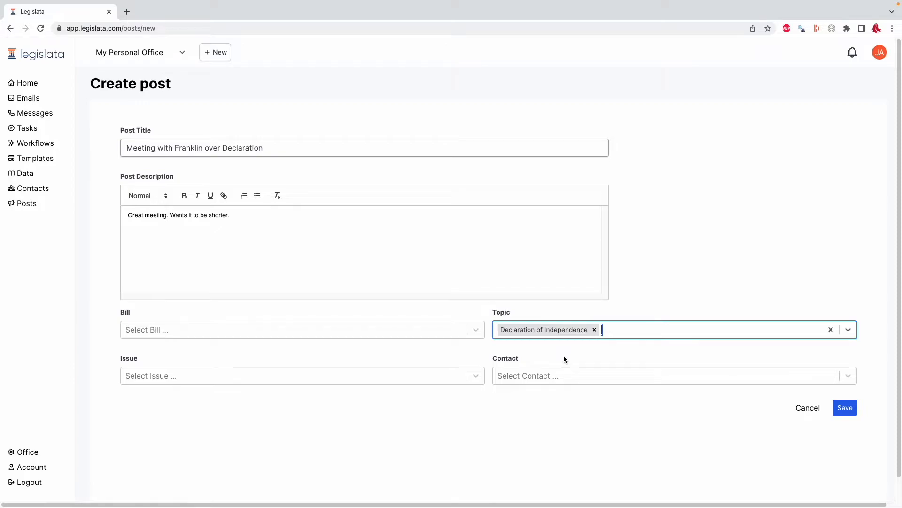
Tag the post with the existing contact Ben Franklin and save it.
left_click(555, 371)
type("Ben")
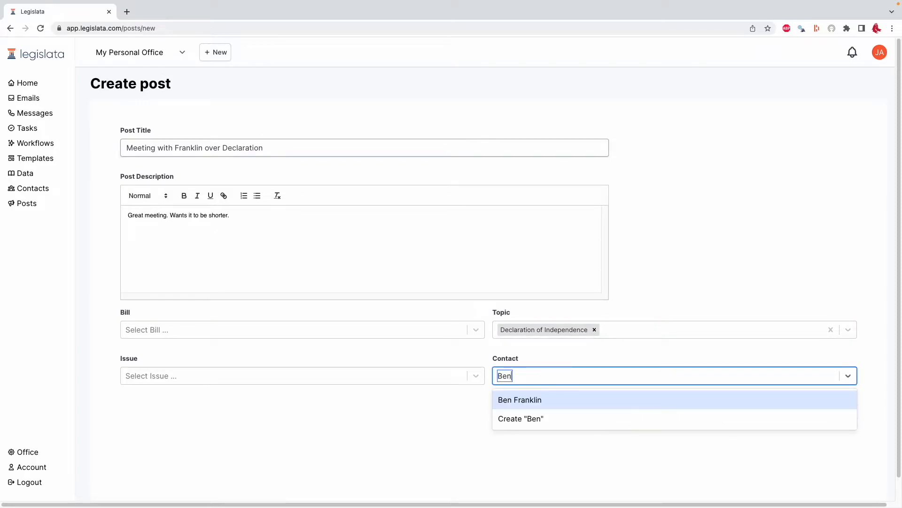
left_click(544, 400)
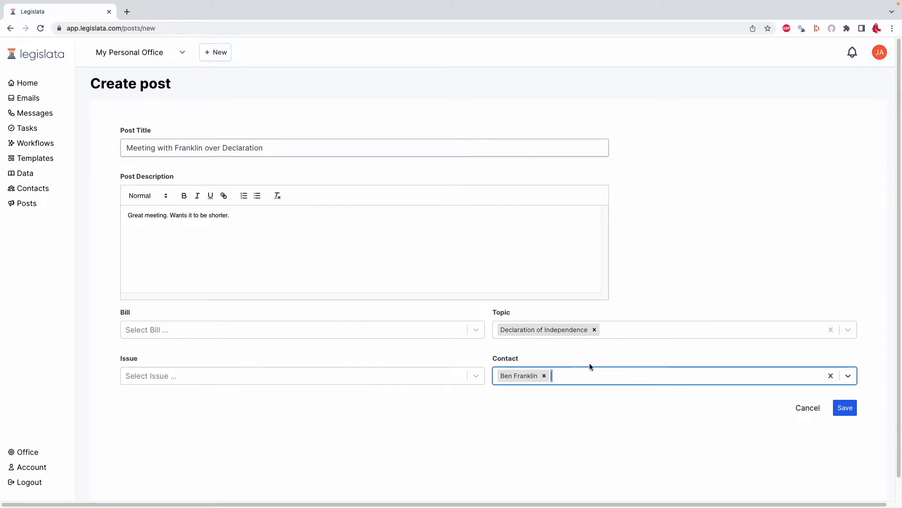
left_click(839, 407)
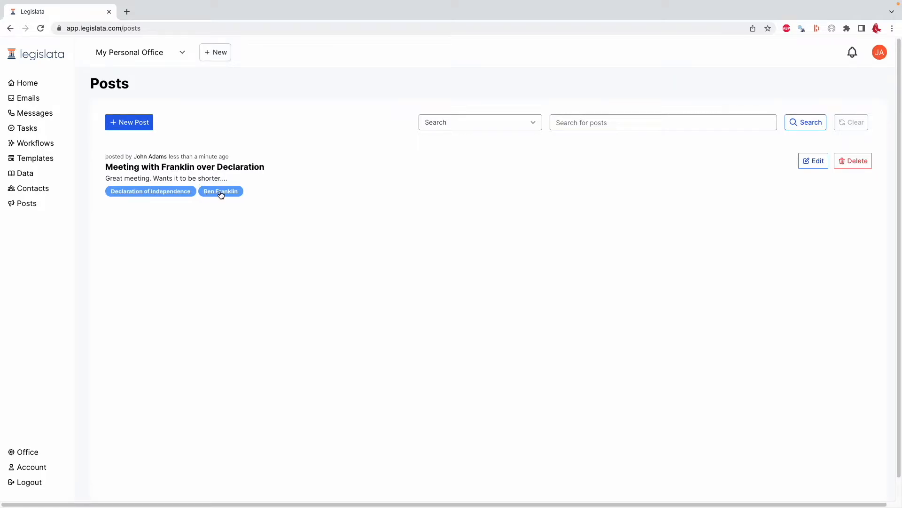
Start another new post titled "Meeting with Jefferson over Declaration".
left_click(136, 122)
left_click(193, 149)
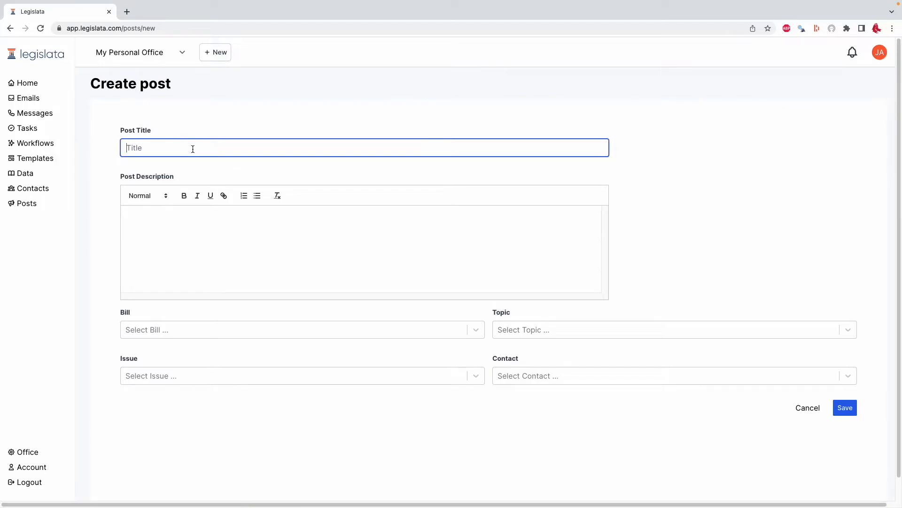
type("Meeting with Jefferson over Declaration")
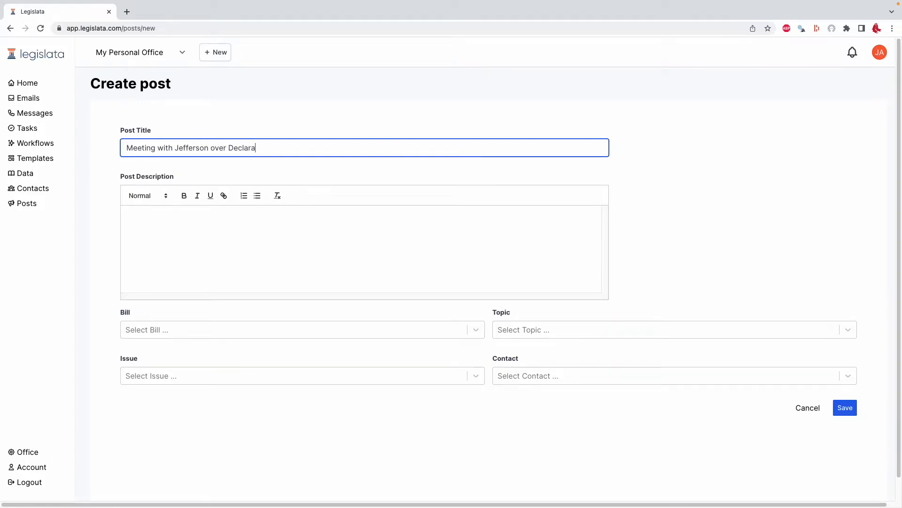
Describe the Jefferson post as "Wants it to be longer" and tag it with the existing topic Declaration of Independence.
left_click(127, 221)
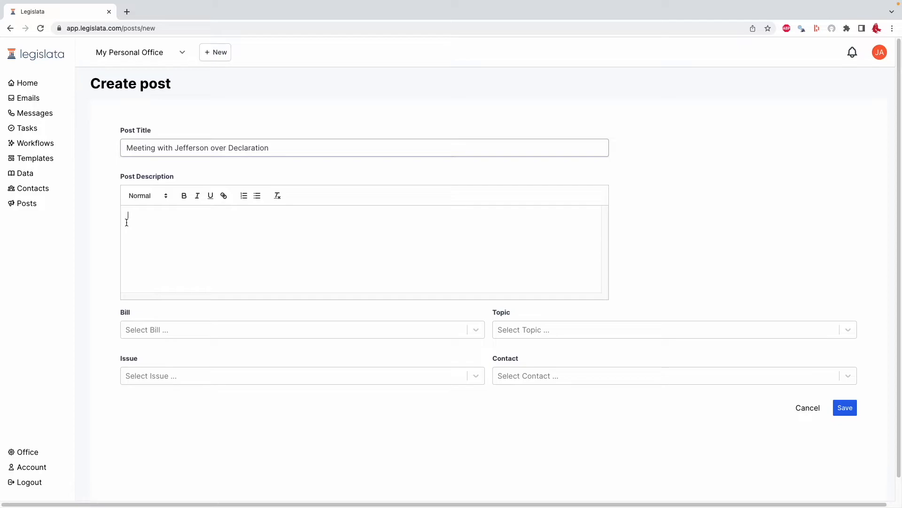
type("Wants it to be longer")
left_click(517, 328)
type("Dec")
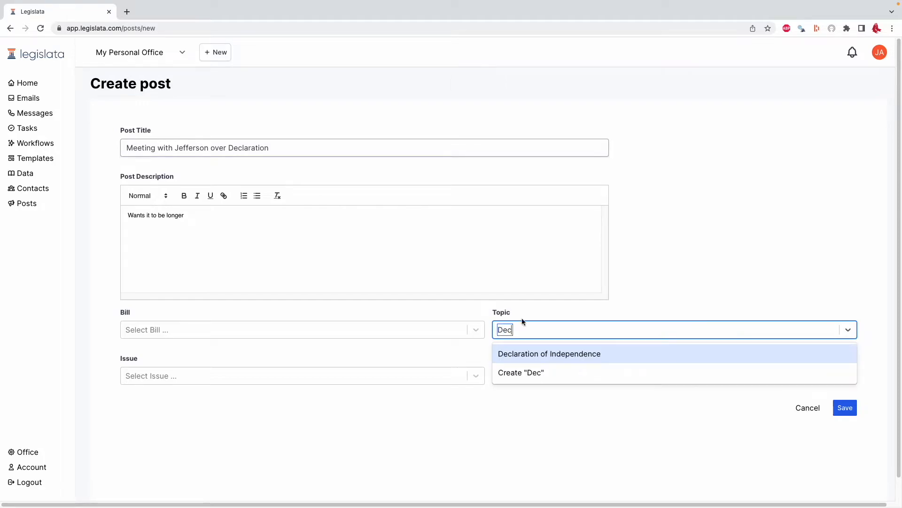
left_click(549, 354)
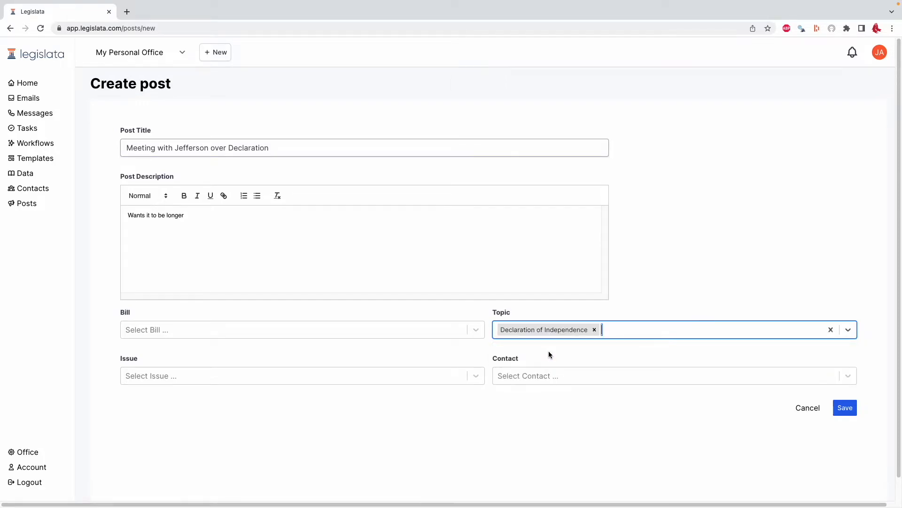
Create a new contact tag for Thomas Jefferson on the post and save it.
left_click(536, 377)
type("Thomas Jefferson")
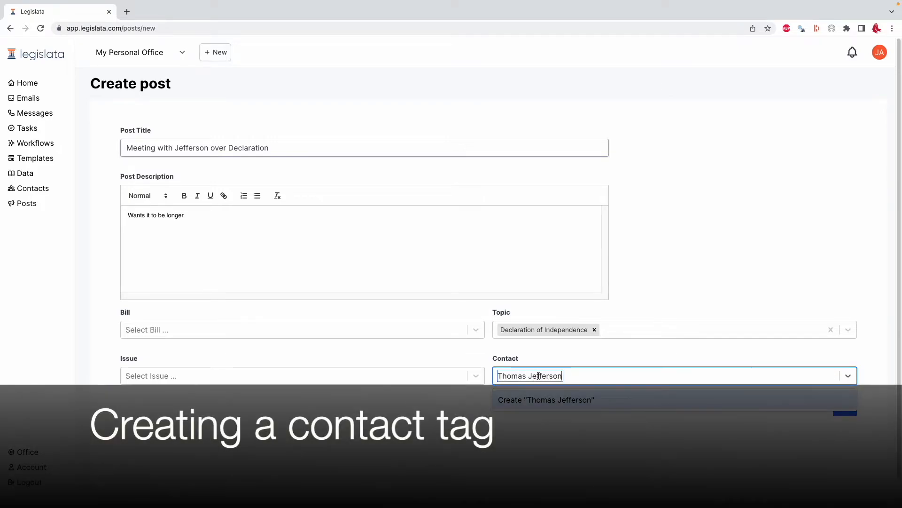
left_click(538, 401)
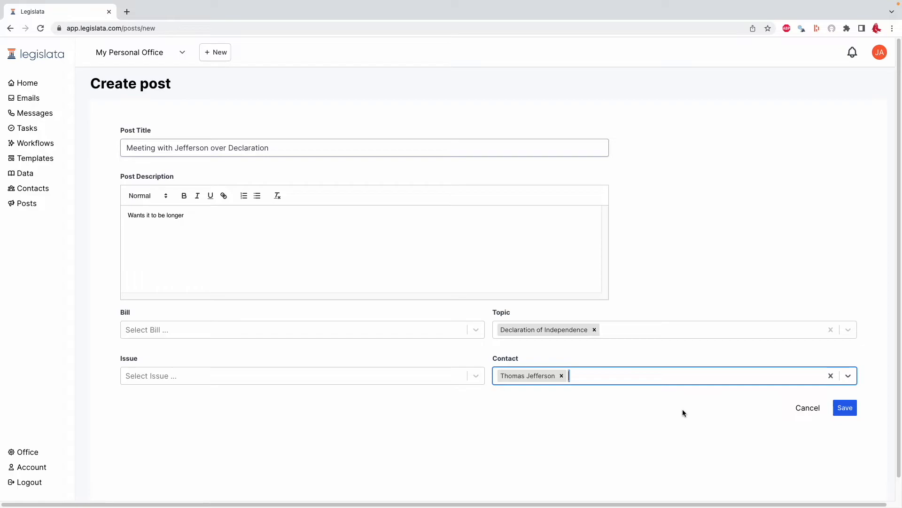
left_click(846, 409)
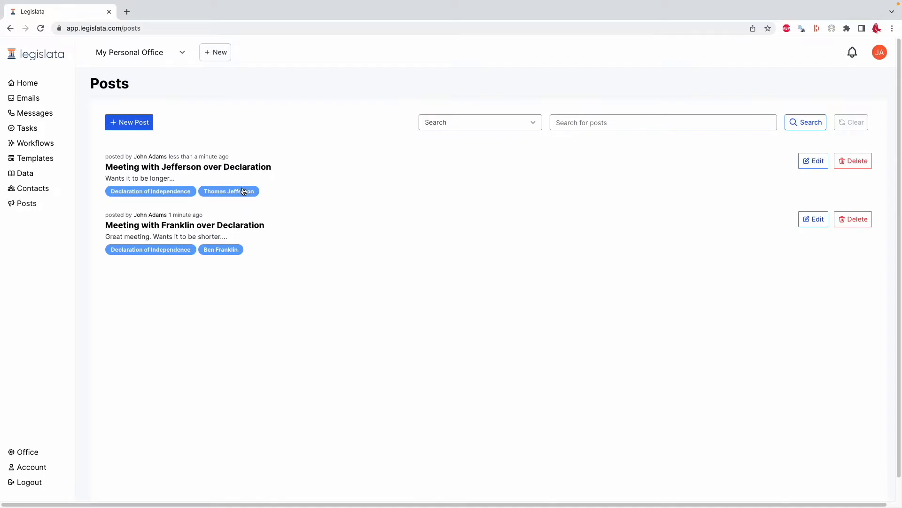
Search the posts for the word "Jefferson".
left_click(596, 128)
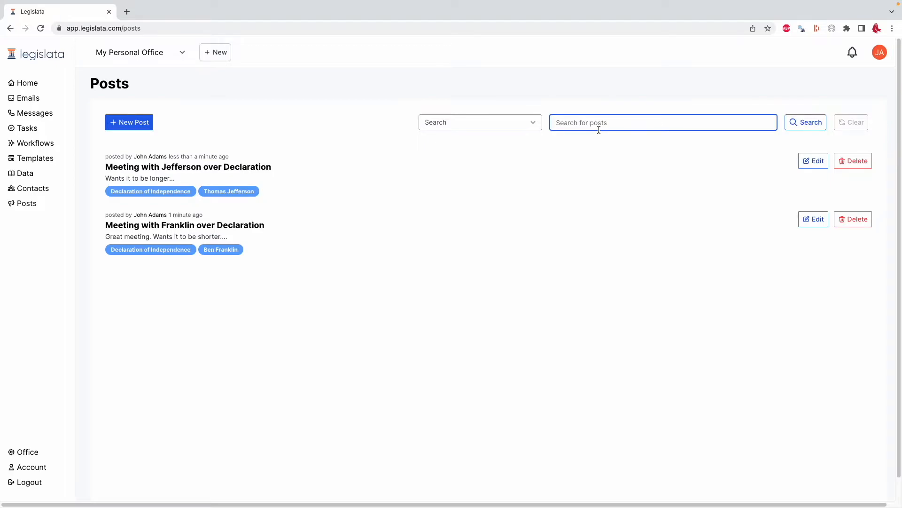
type("Jefferson")
key("Return")
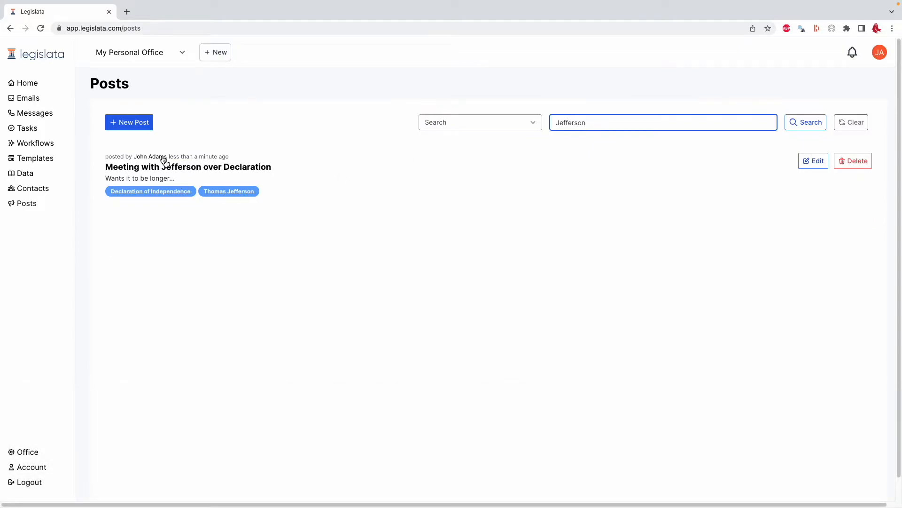
Replace the text search with a contact search for posts tagged Thomas Jefferson, and clear the filter after viewing the result.
double_click(702, 120)
type("=")
key("BackSpace")
left_click(525, 121)
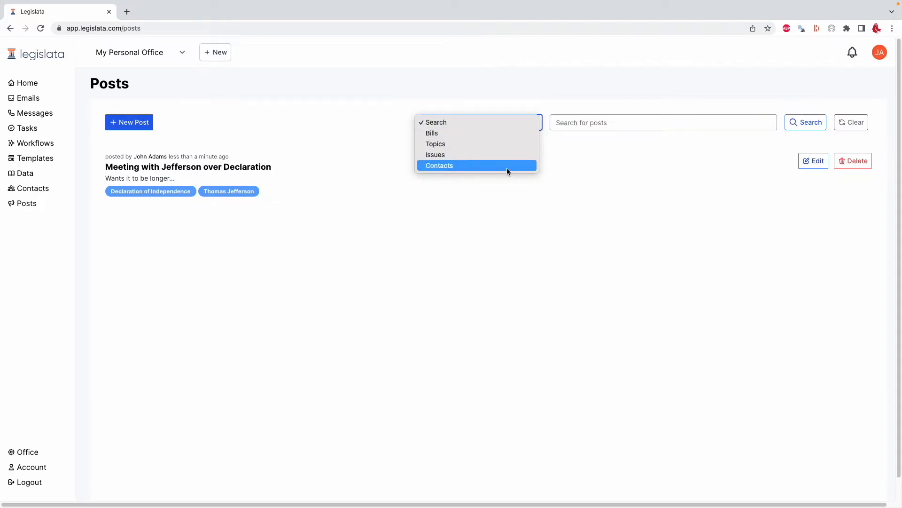
left_click(507, 168)
left_click(610, 123)
type("Thomas")
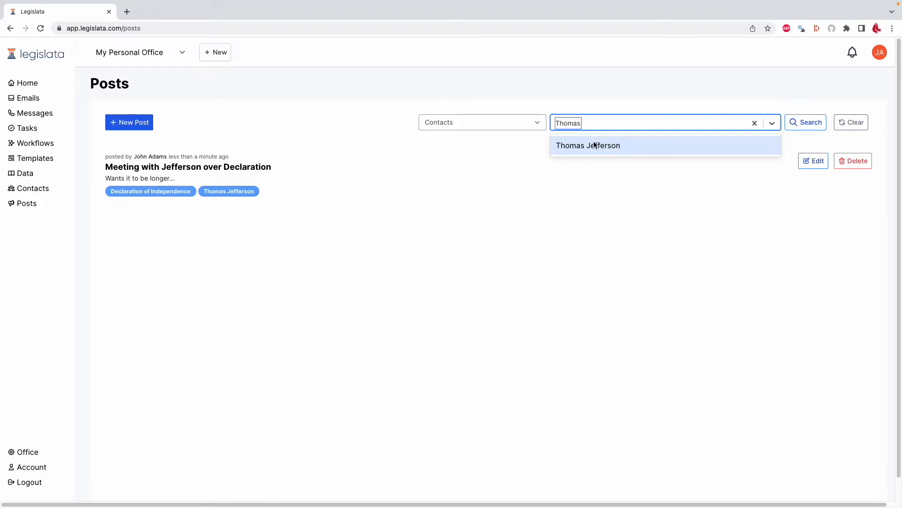
left_click(594, 146)
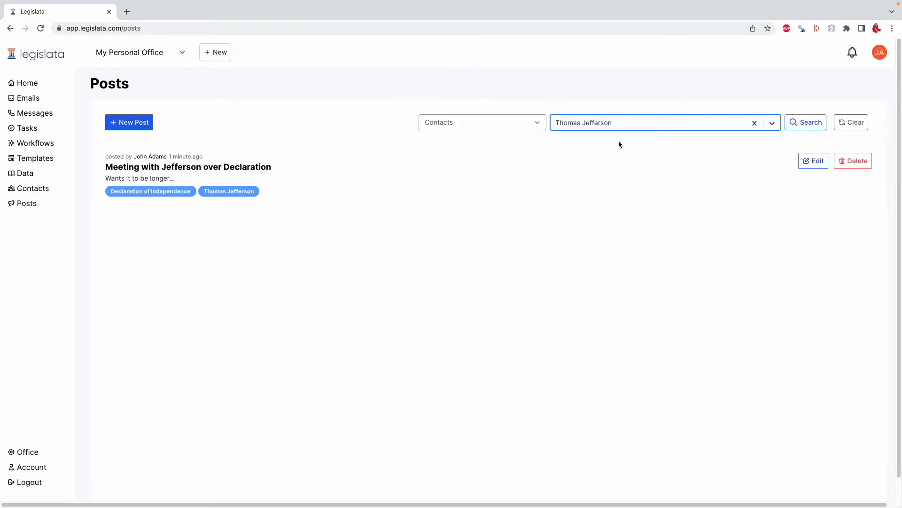
left_click(812, 122)
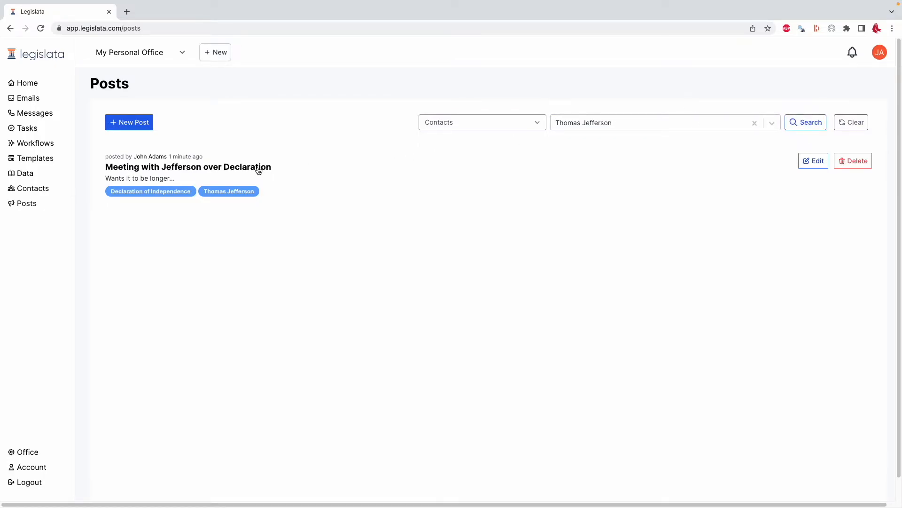
left_click(850, 122)
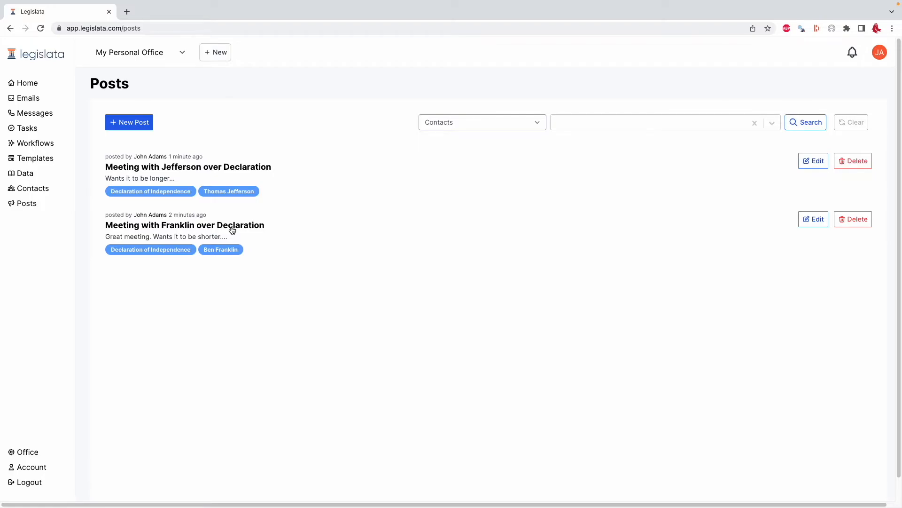
Switch from the personal office to the Continental Congress office and open its posts.
left_click(109, 55)
left_click(123, 65)
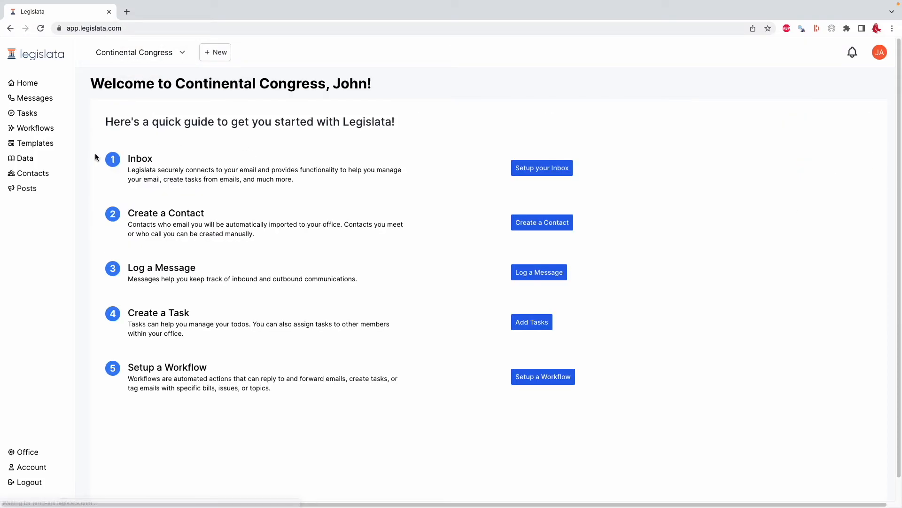
left_click(29, 188)
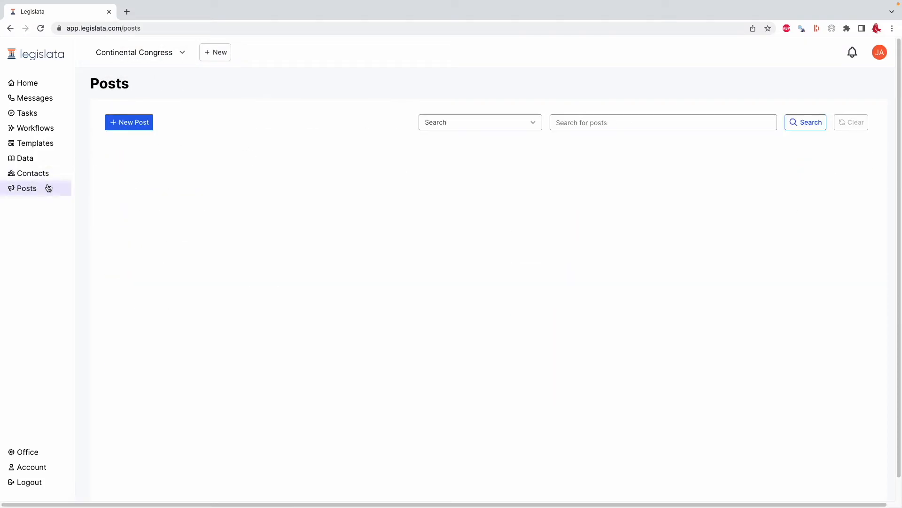
Start a new post in the Continental Congress office titled "First draft of Declaration".
left_click(138, 128)
left_click(183, 149)
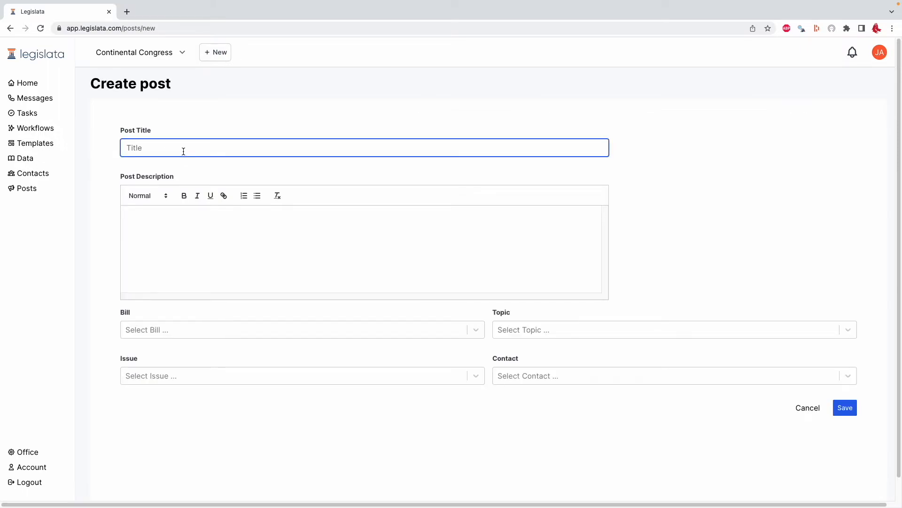
type("First draft of Declaration")
Enter "Declaration goes here" as the draft post's description and save the post.
left_click(189, 230)
type("Declaration ")
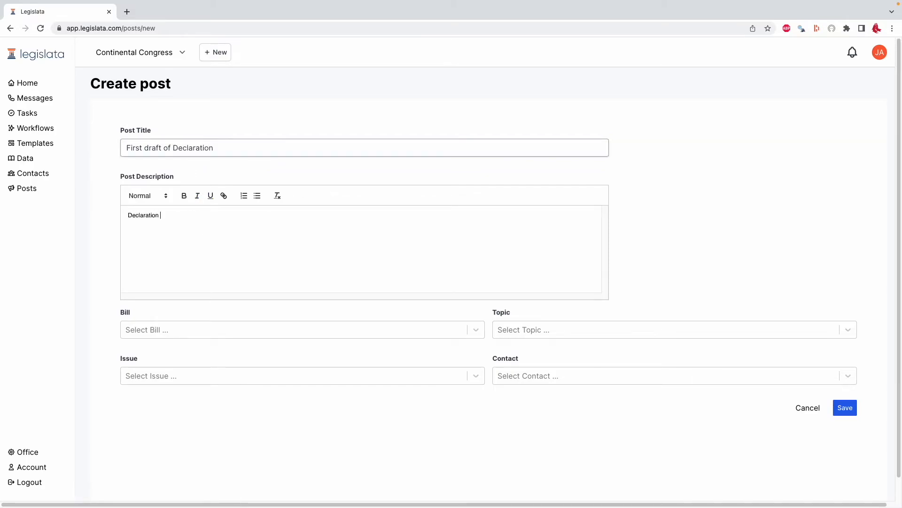
type("goes here")
left_click(844, 408)
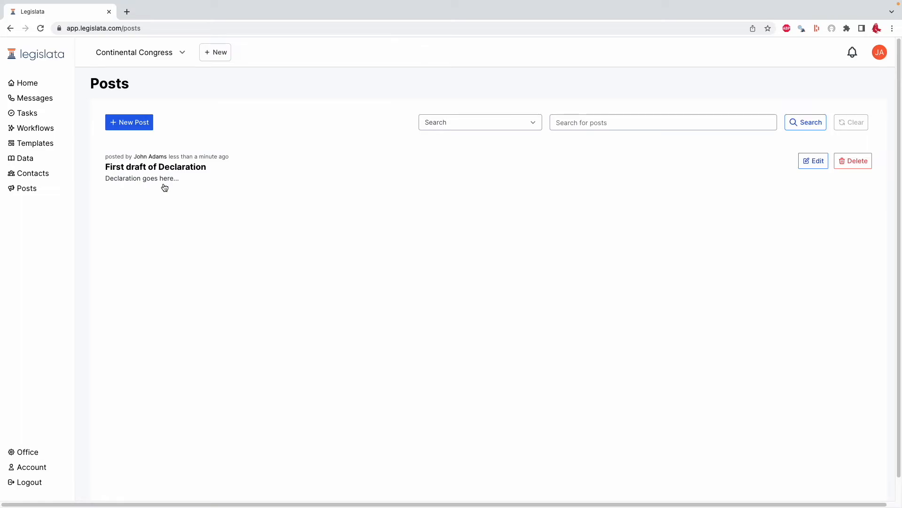
Open the "First draft of Declaration" post and add the comment "Please be kind. It's a rough draft".
left_click(201, 168)
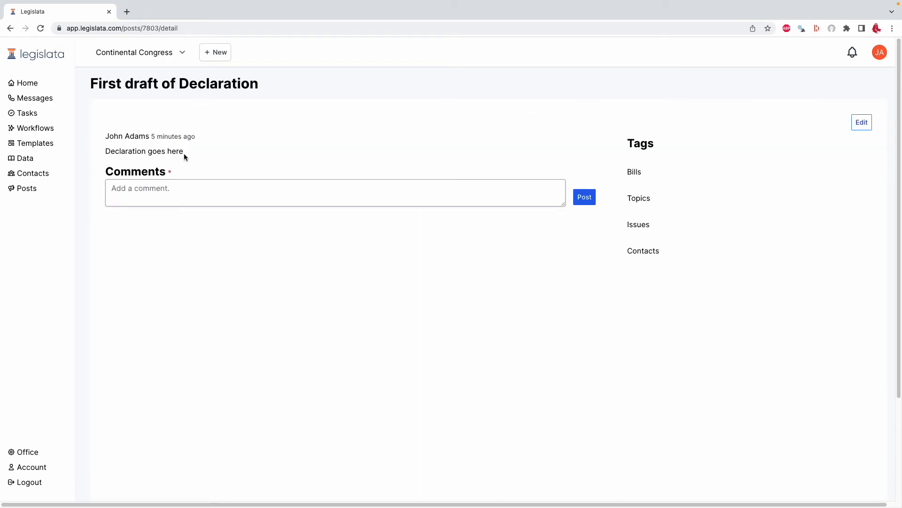
left_click(185, 186)
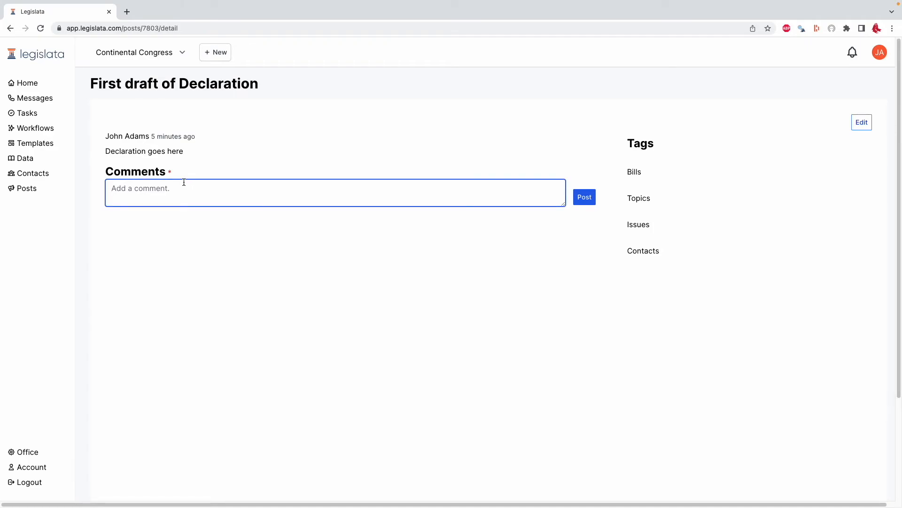
type("Please be kind. It's a rough draft")
key("Return")
left_click(585, 197)
left_click(237, 239)
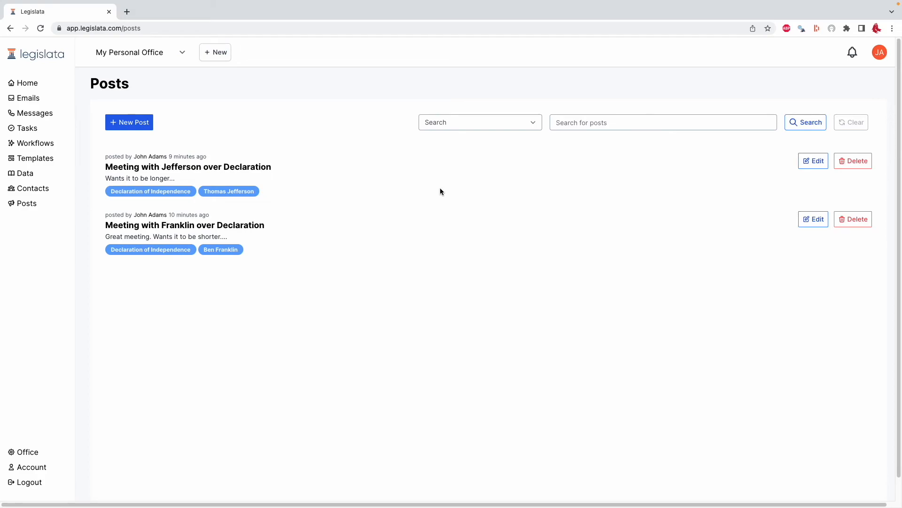
Search the personal office's posts by contact for those tagged Ben Franklin.
left_click(490, 123)
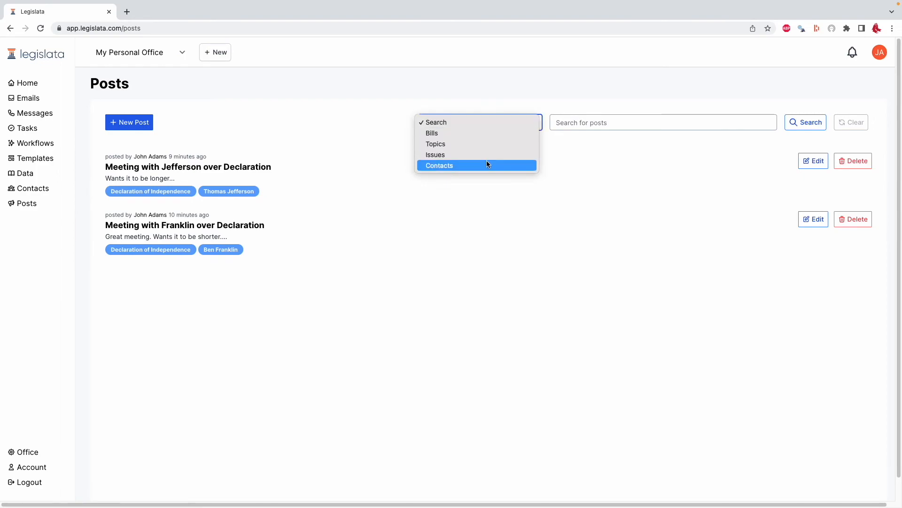
key("Return")
left_click(608, 124)
type("B")
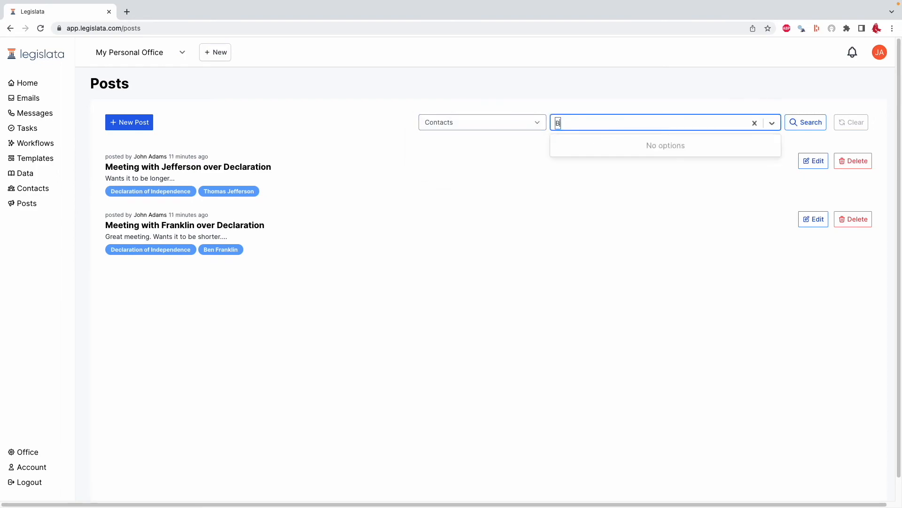
type("en Fr")
left_click(607, 143)
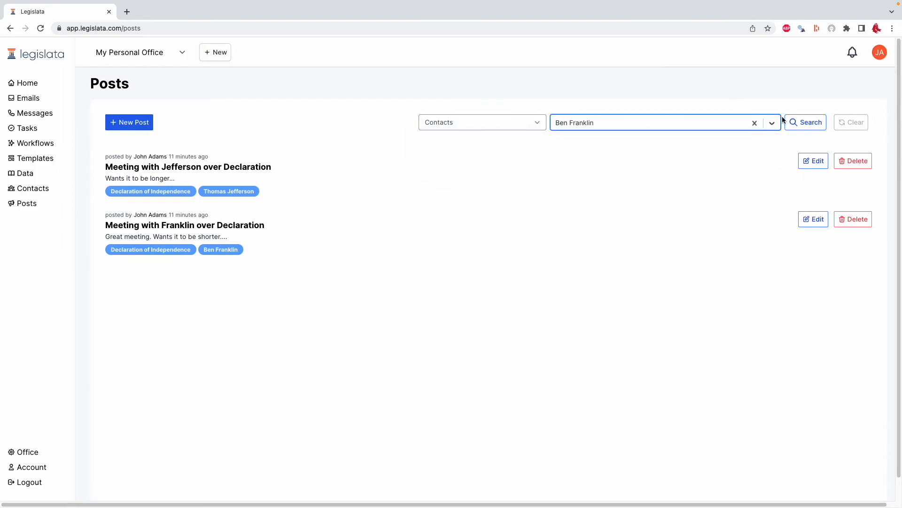
key("Return")
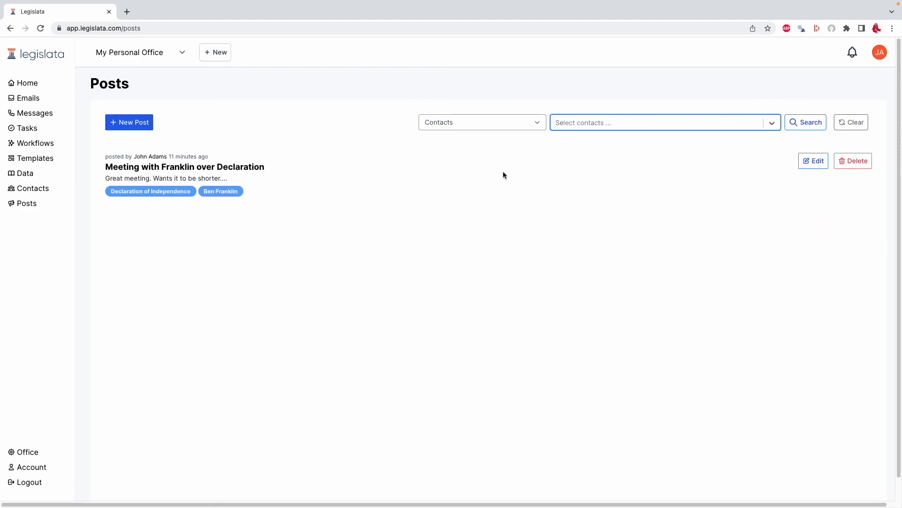